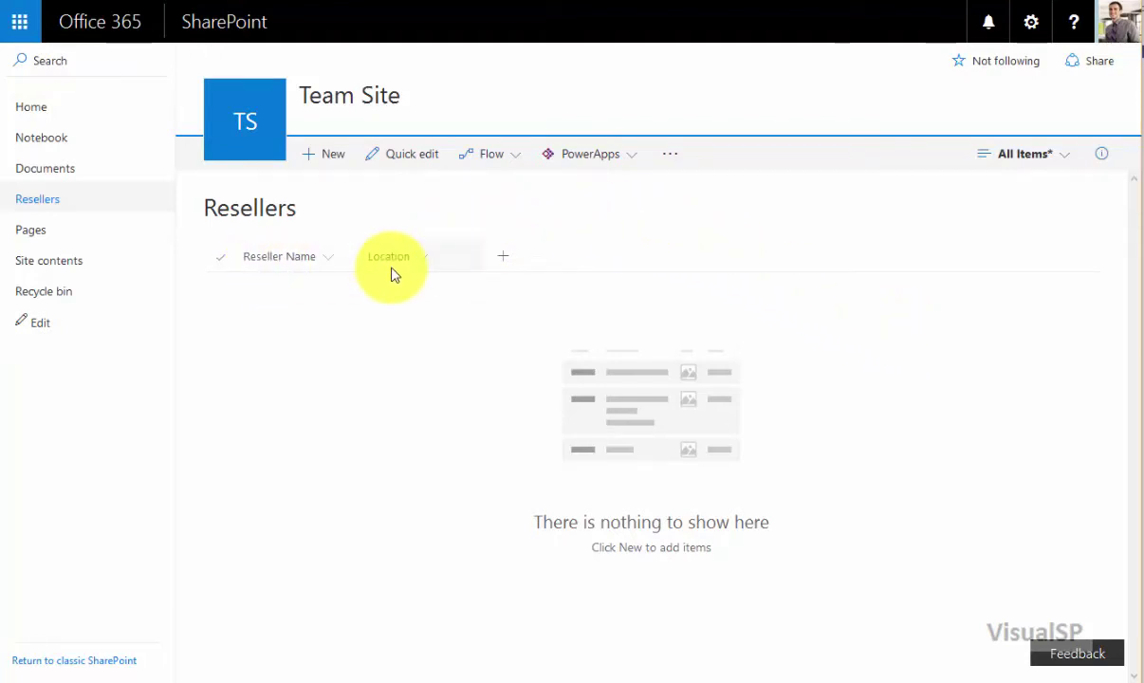
- Start a flow for the Resellers list from the template "Send a customized email when a new SharePoint list item is added", keeping the connected accounts
click(495, 155)
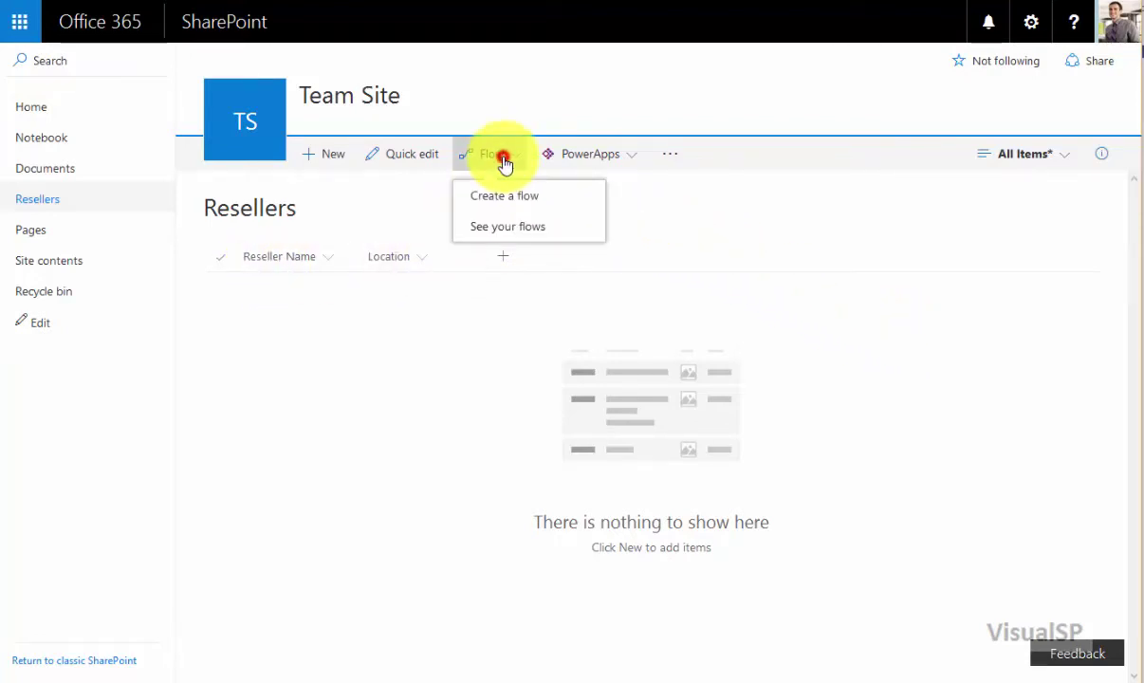
click(549, 202)
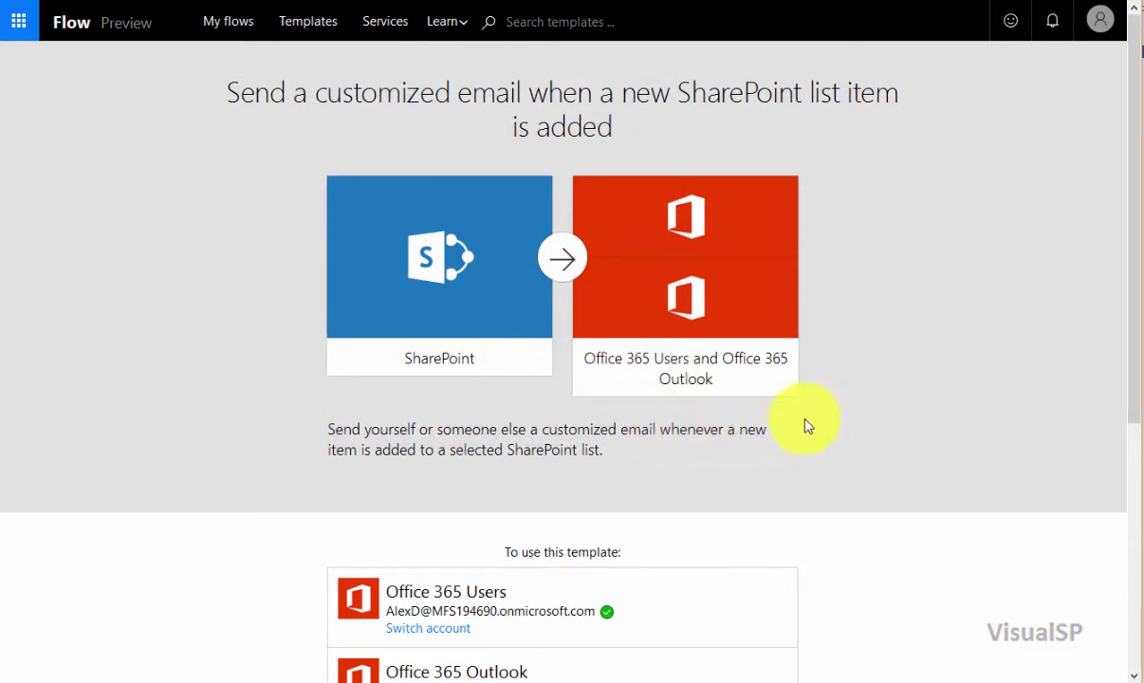
drag(1132, 301, 1141, 497)
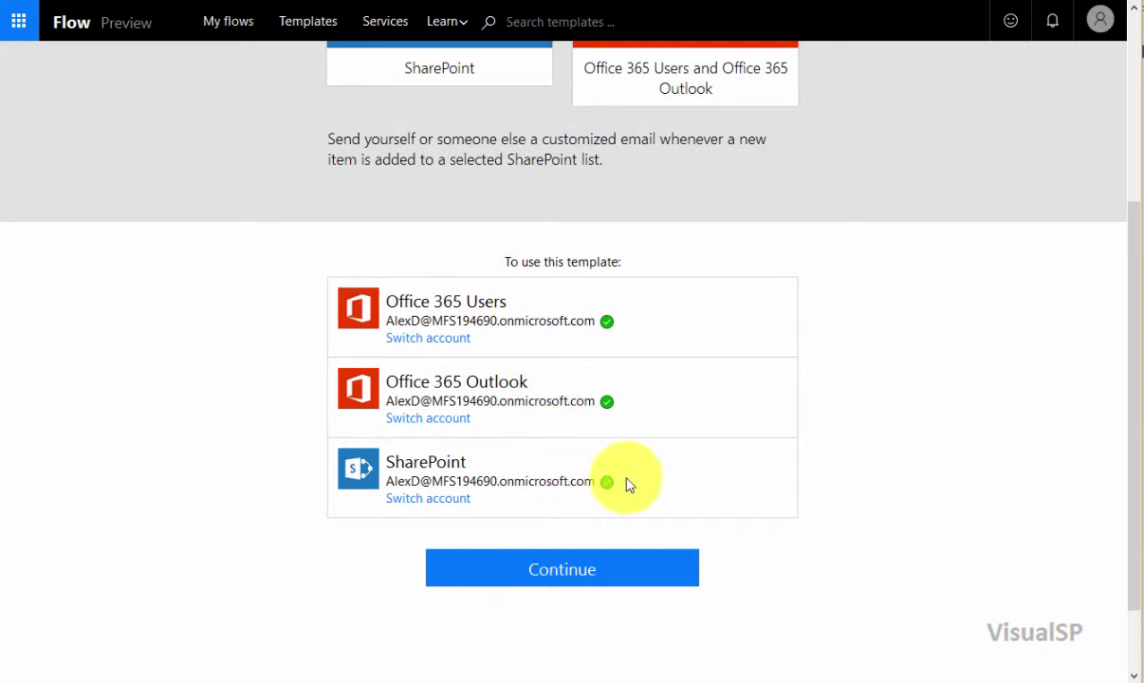
click(560, 569)
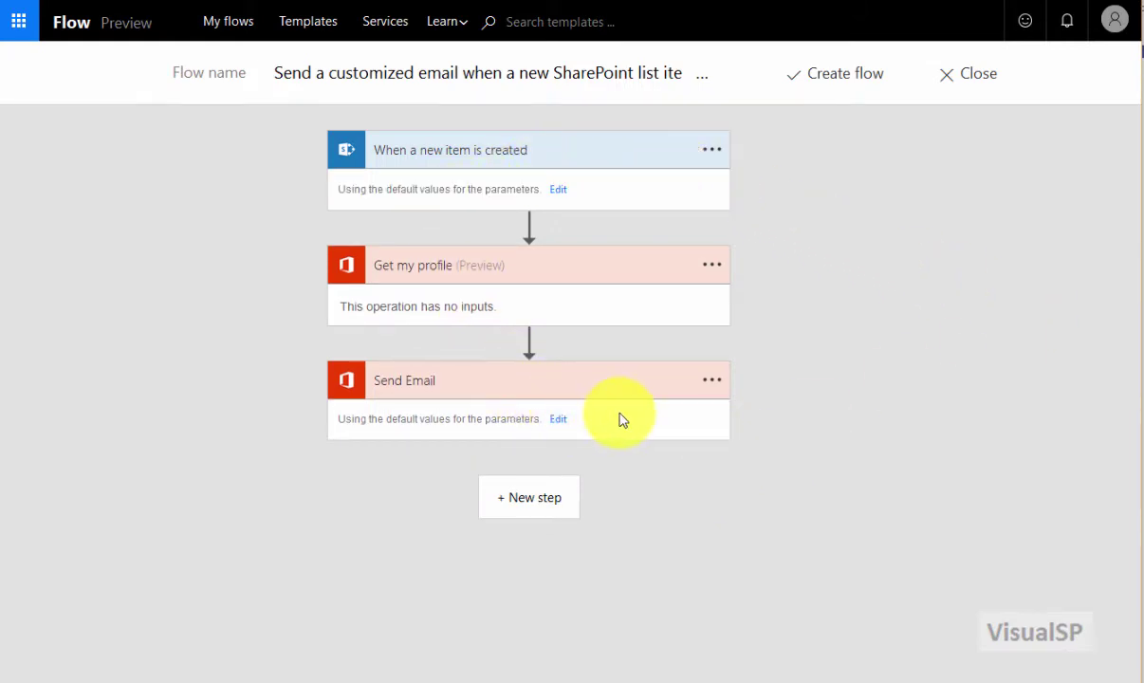
- Expand the parameters of the "When a new item is created" trigger and the Send Email action
click(556, 190)
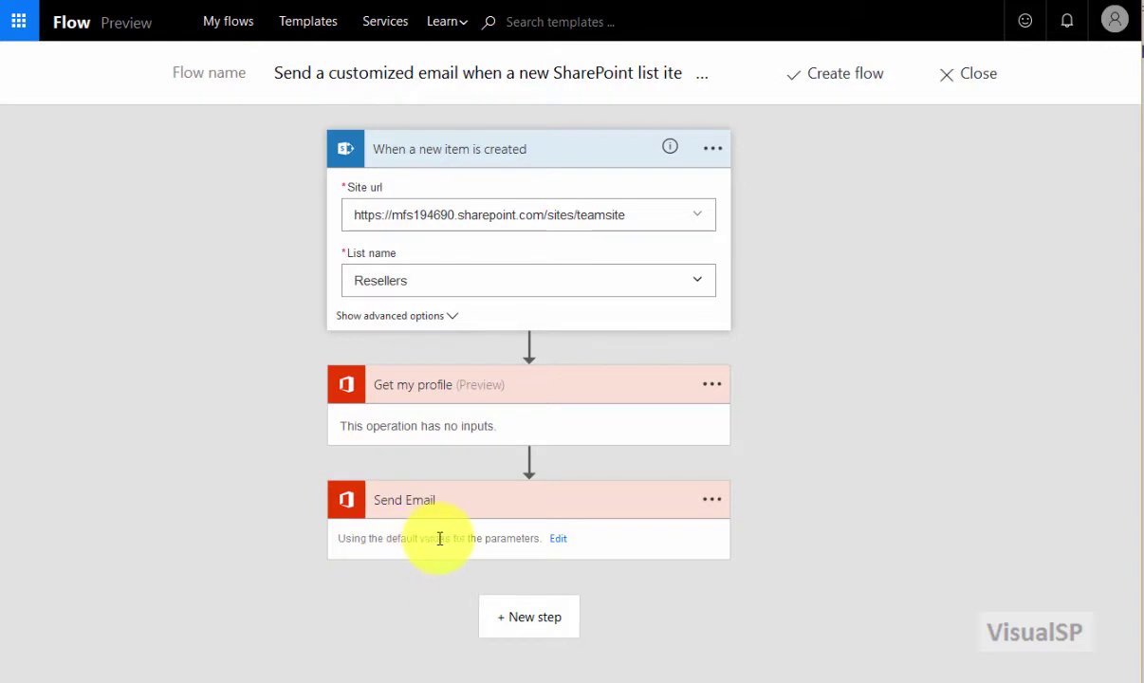
click(558, 538)
scroll(735, 460, down, 3)
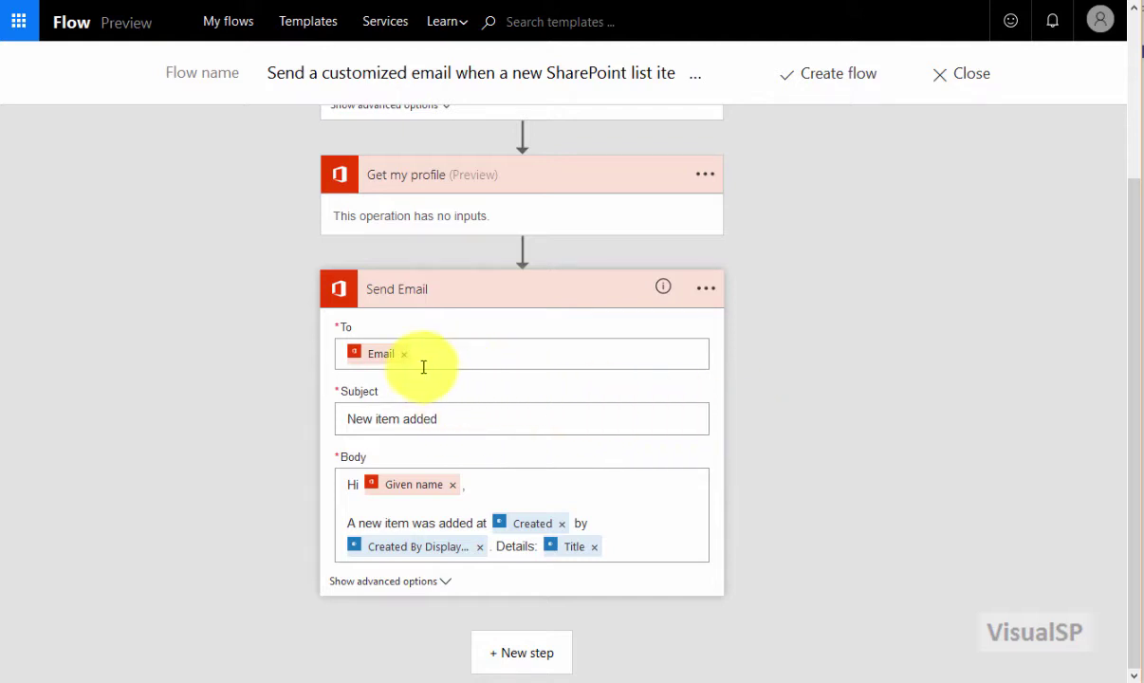
- Set the Send Email subject to "The Reseller", followed by the Reseller Name output and "was added"
click(443, 423)
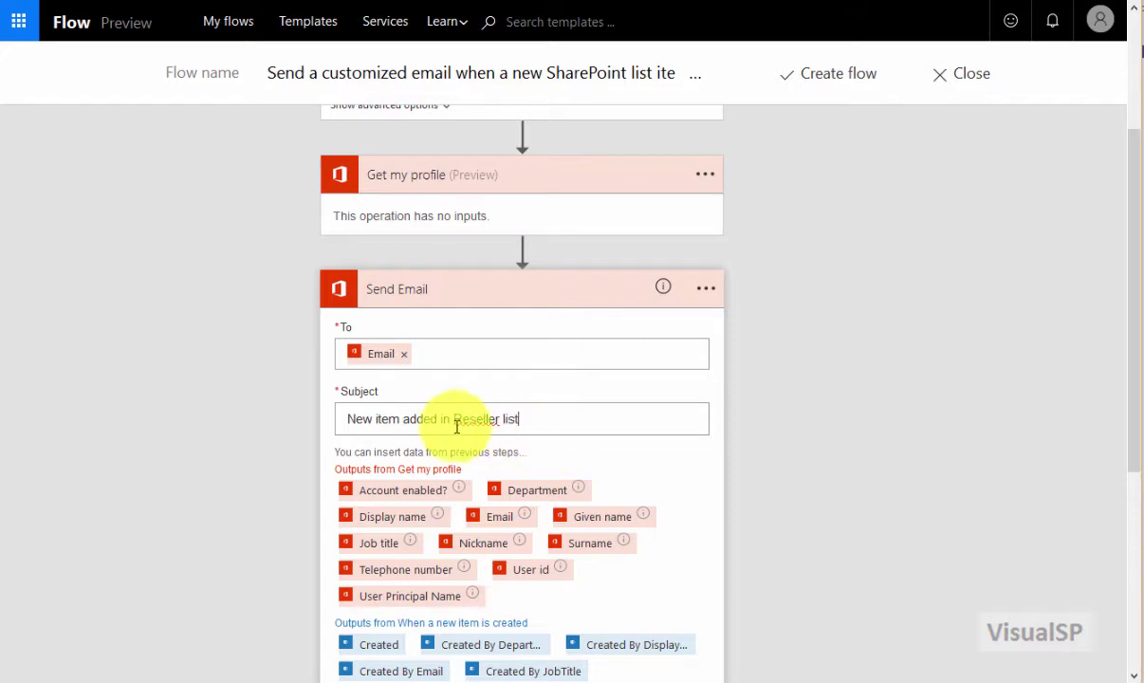
drag(1132, 345, 1138, 435)
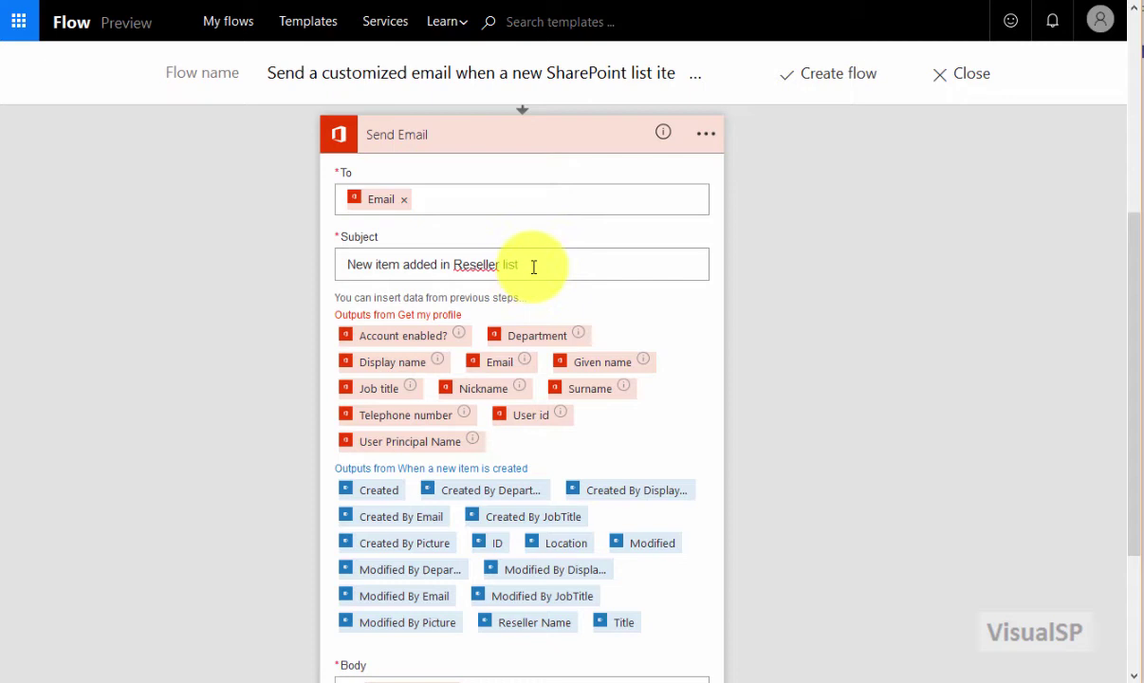
drag(341, 265, 560, 260)
text(The Reseller)
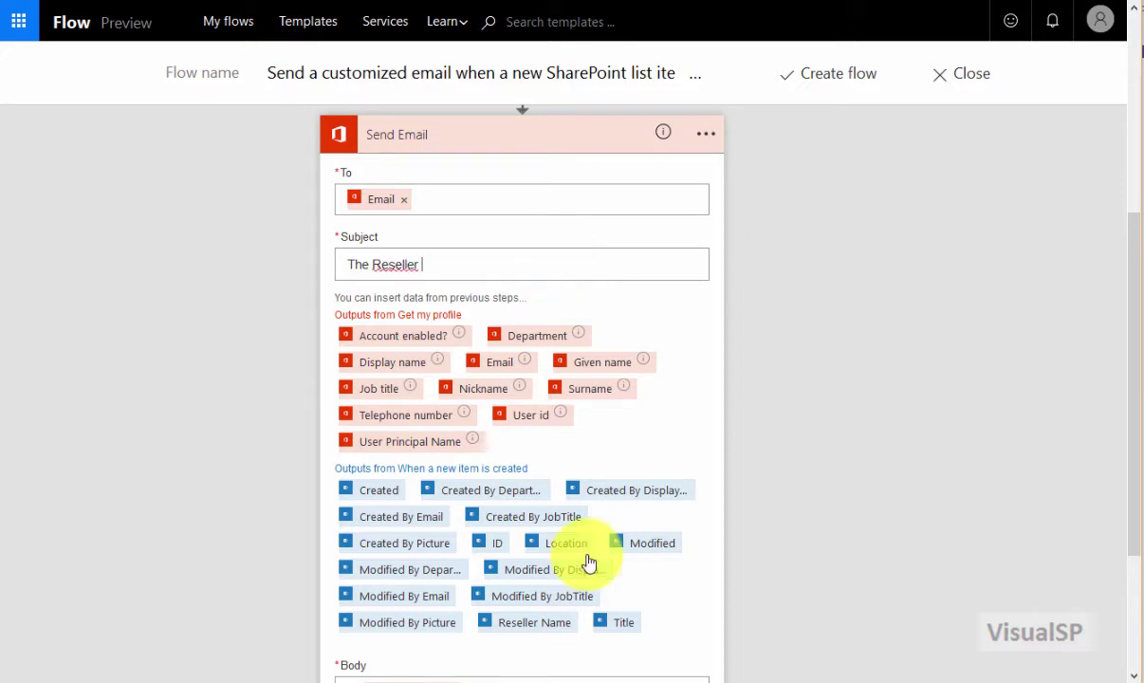
click(529, 622)
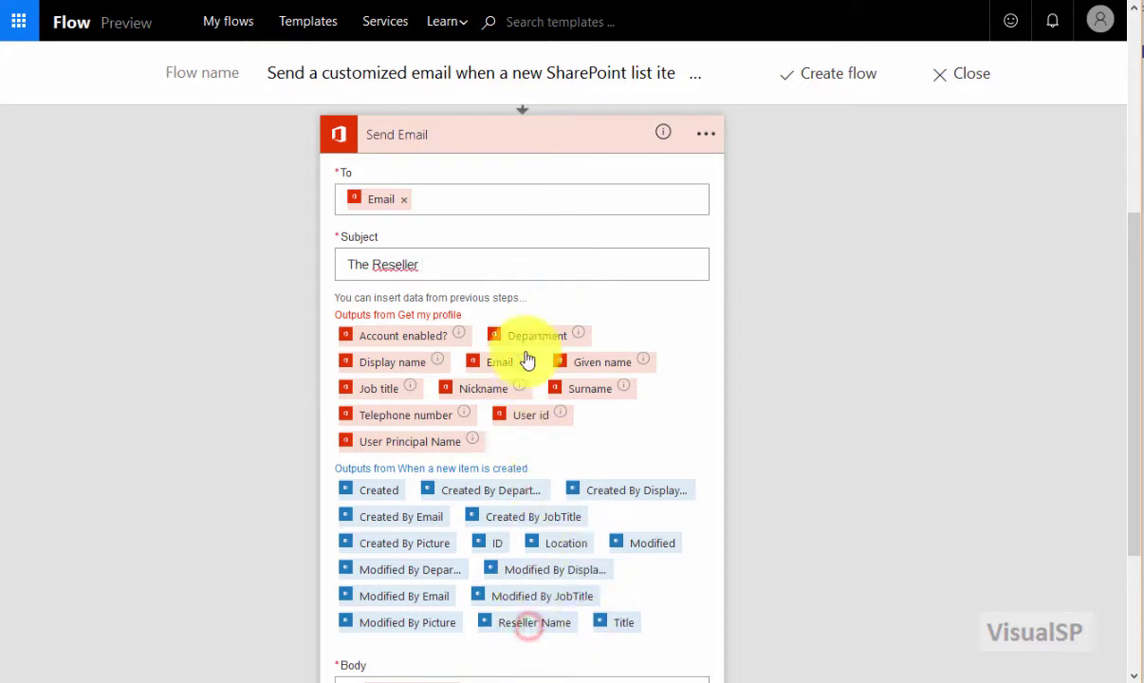
click(506, 262)
click(531, 622)
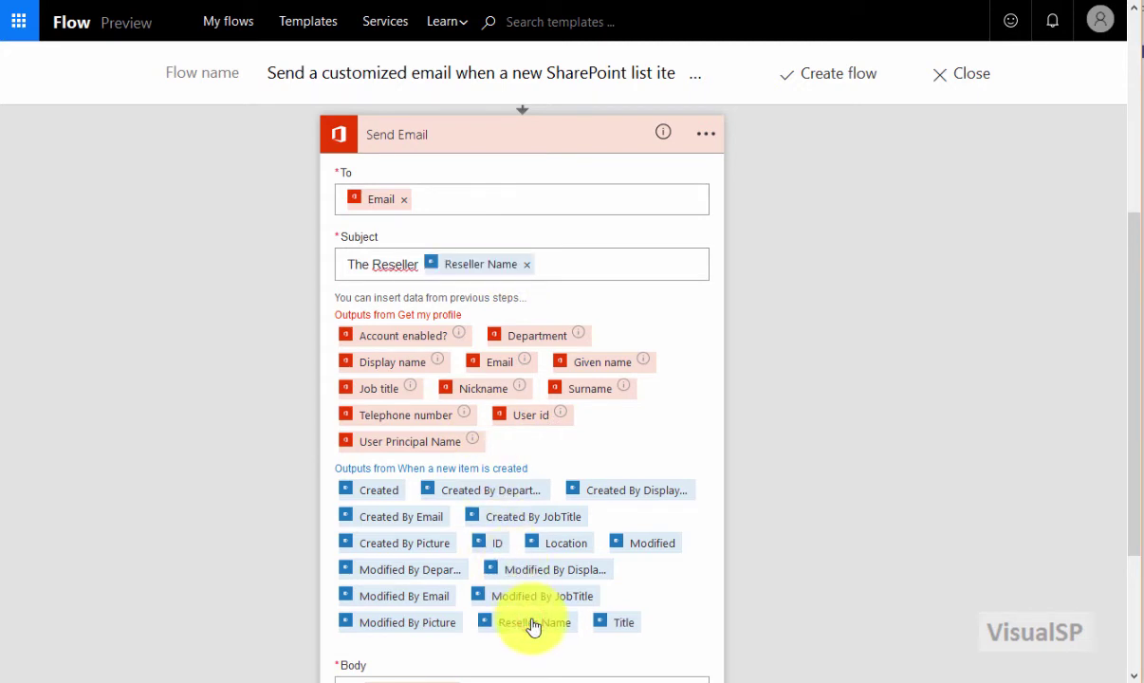
click(604, 269)
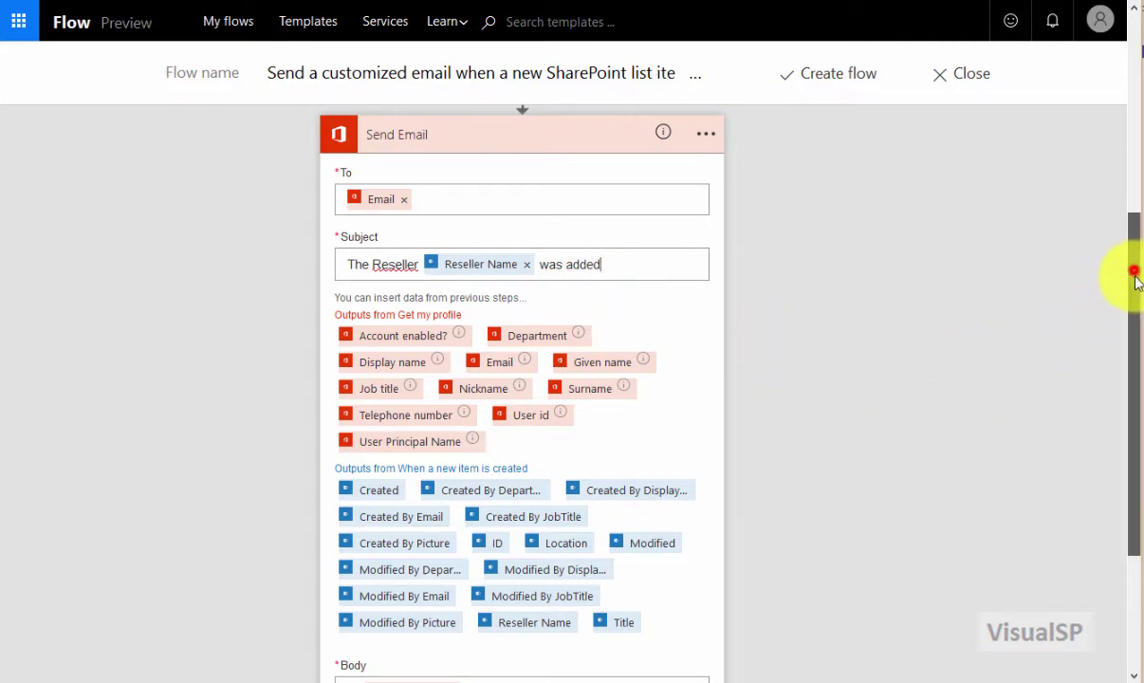
- Reword the email body to "A new reseller in" plus the Location output in place of "A new item", before "was added at"
drag(1136, 286, 1093, 401)
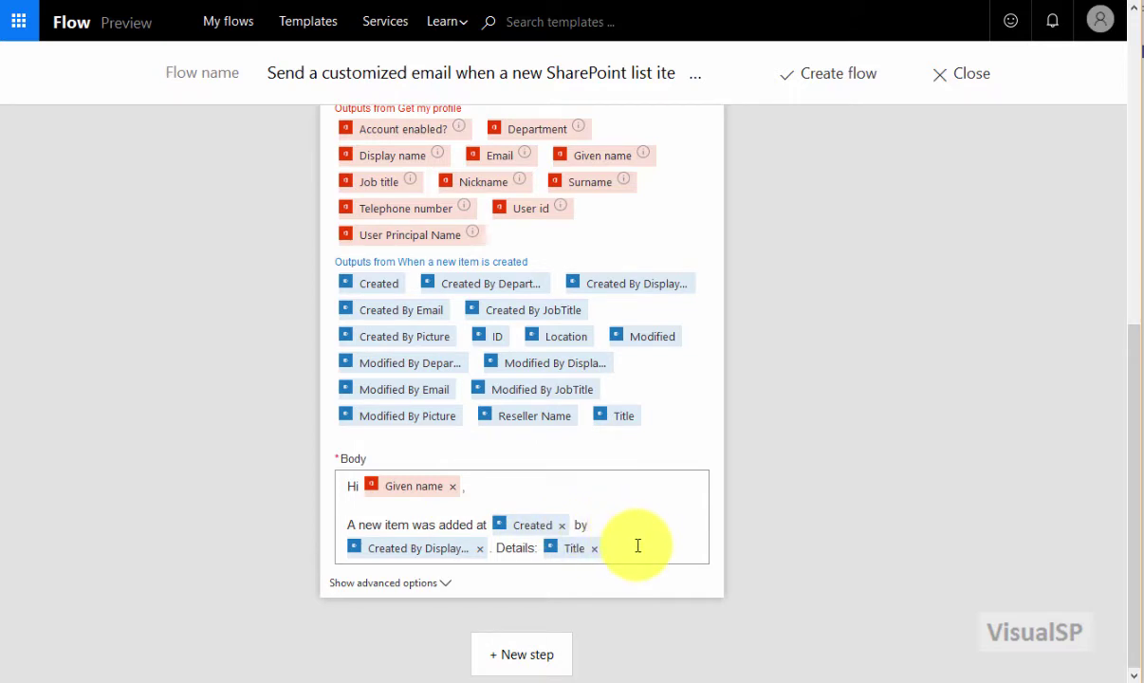
double_click(397, 525)
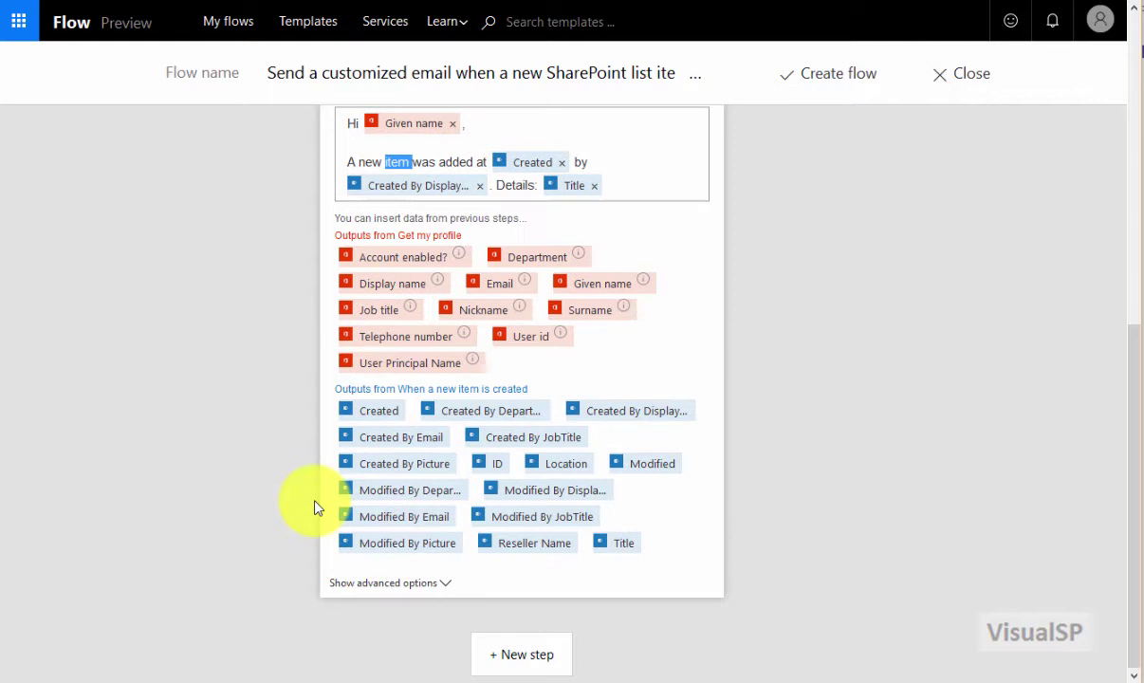
scroll(409, 346, up, 2)
text(res)
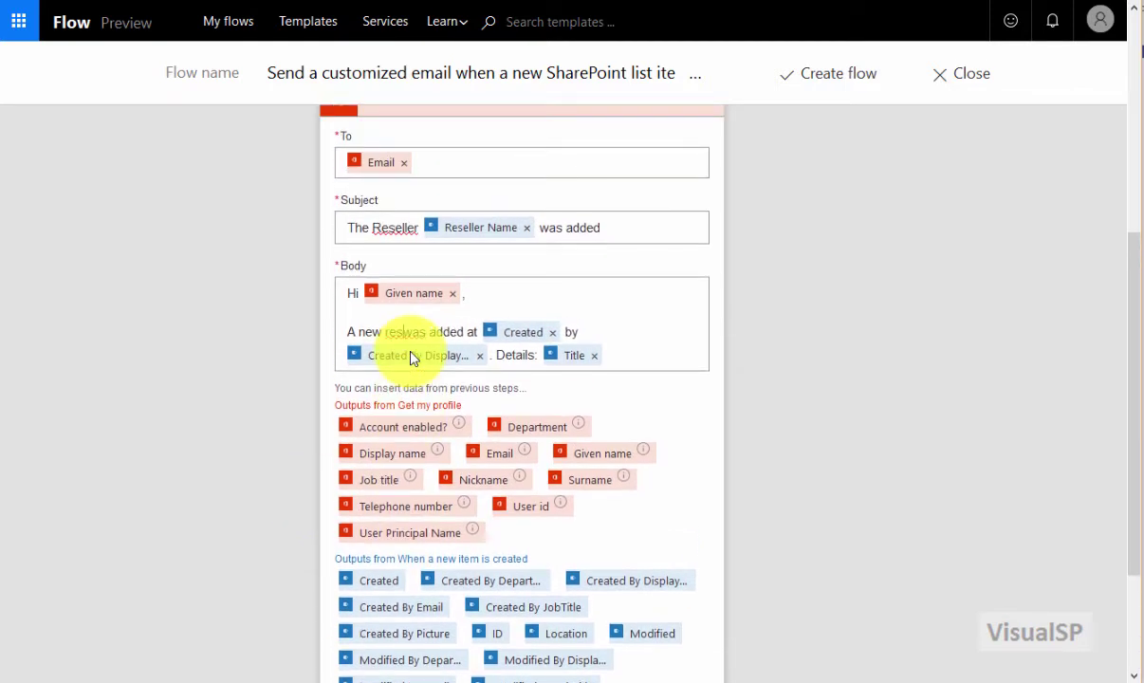
text(eller )
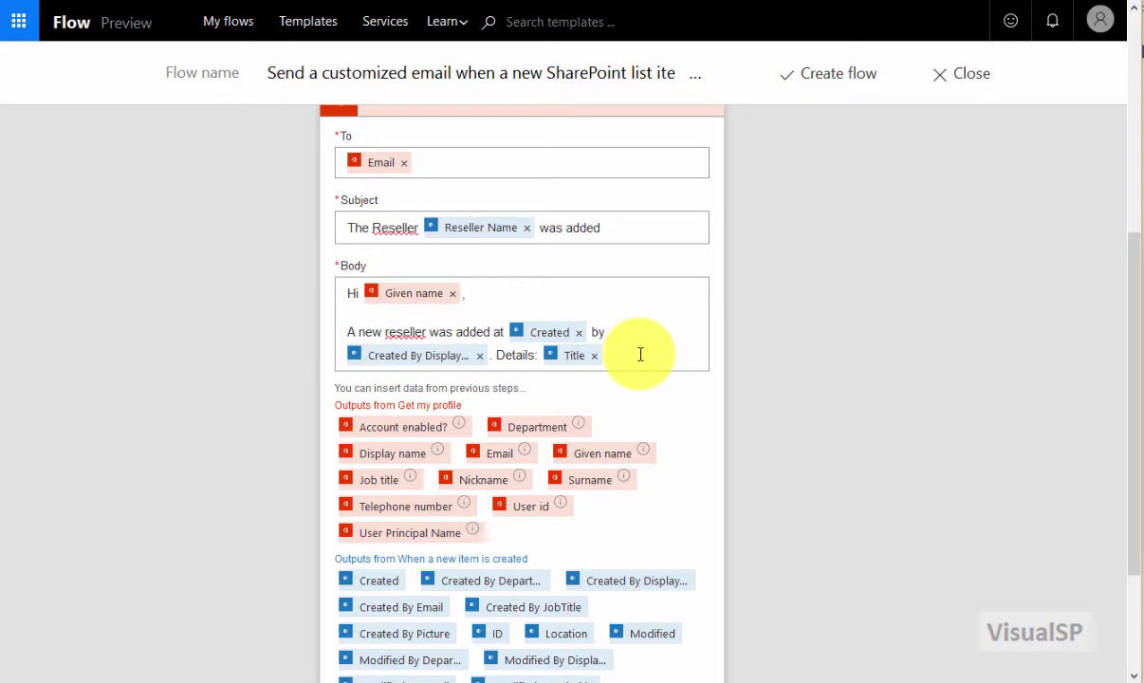
text(in was)
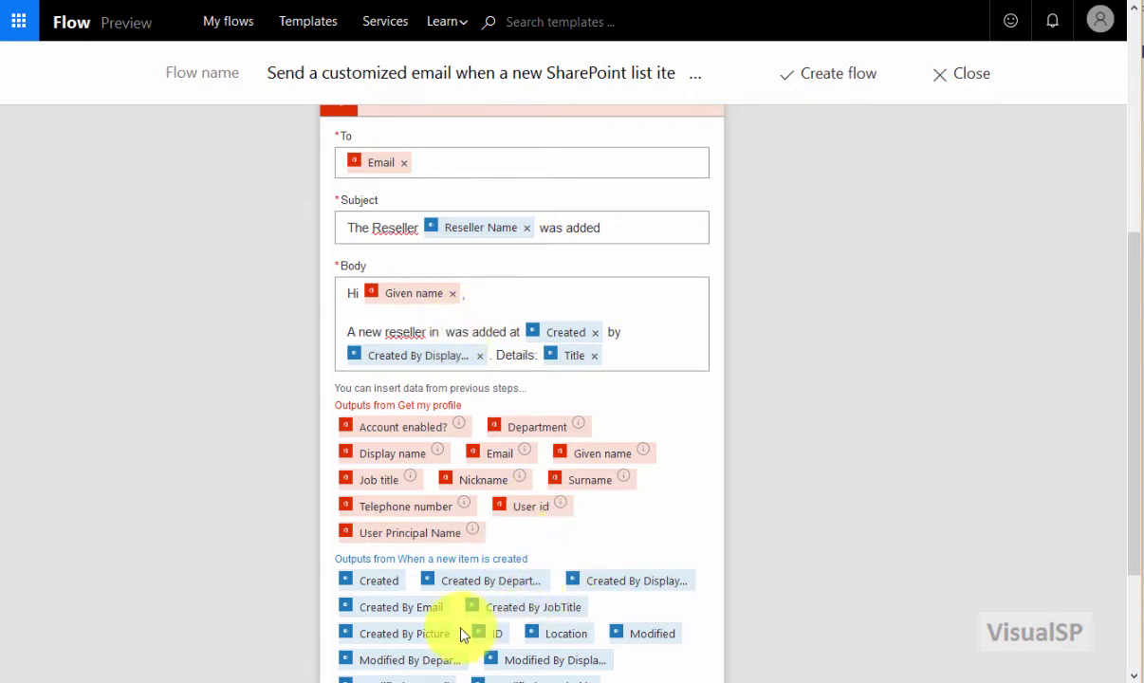
click(563, 643)
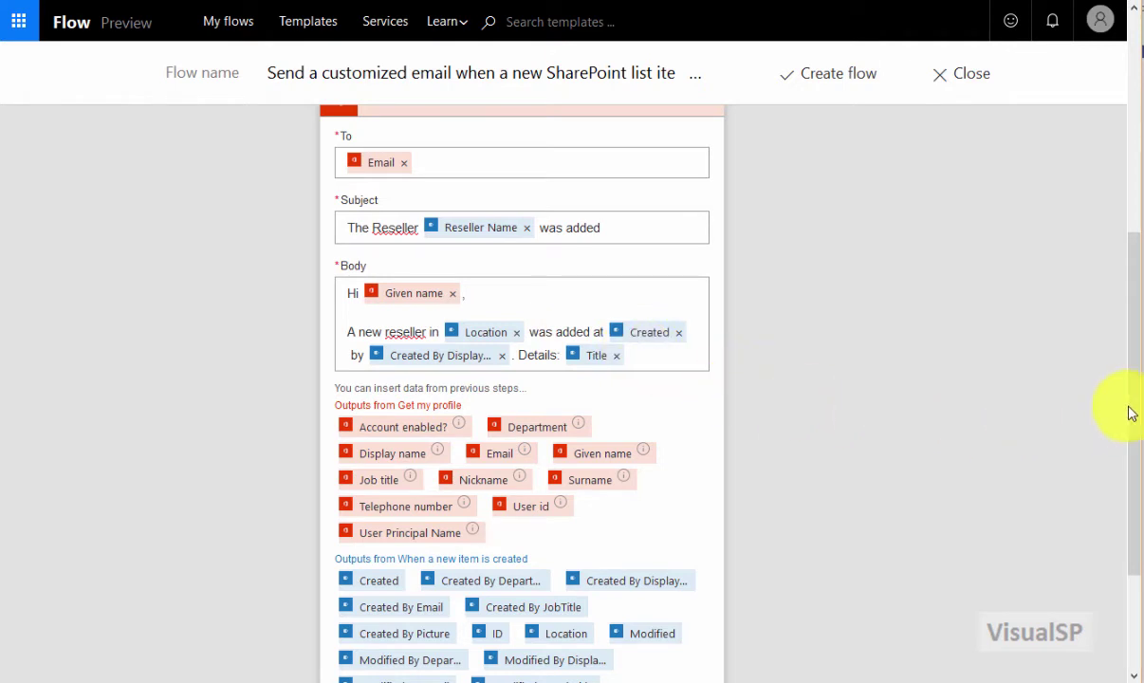
- Create the flow and exit the designer, and view the existing flows from the Resellers list
drag(1134, 380, 1126, 310)
click(826, 79)
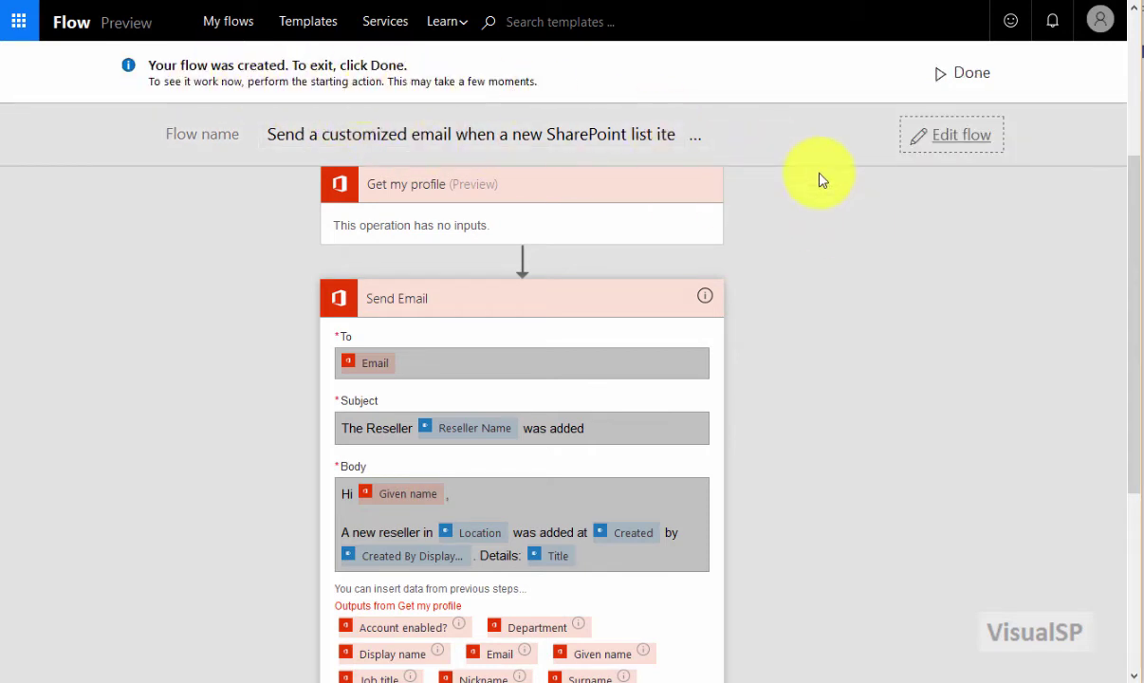
click(963, 73)
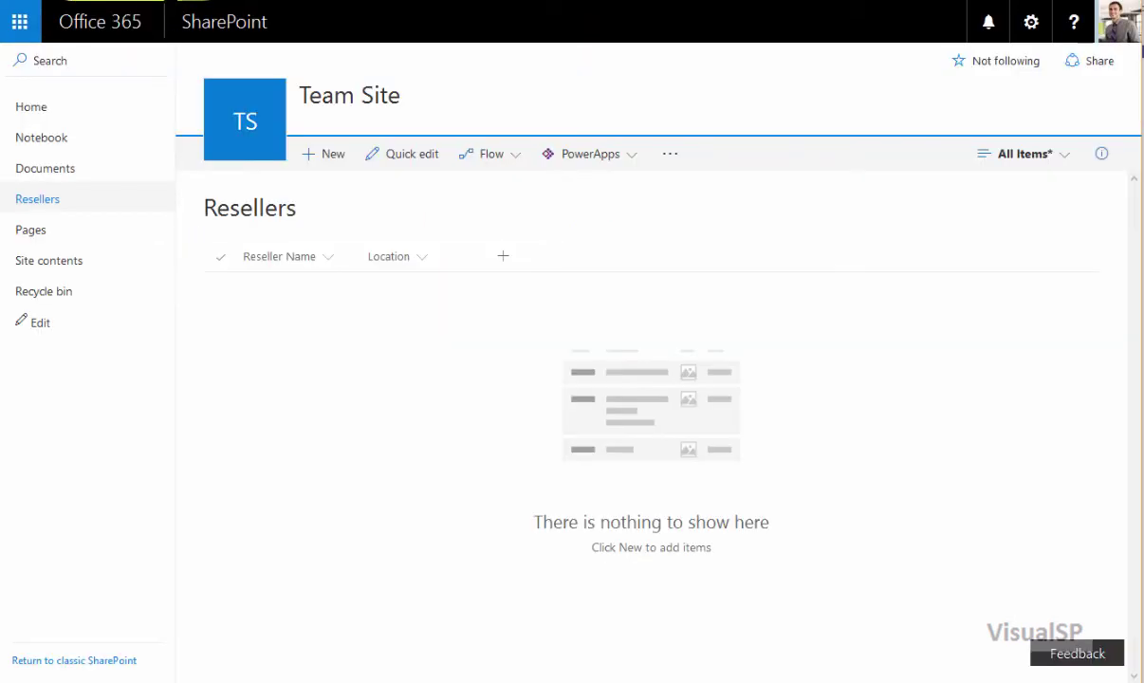
click(510, 161)
click(567, 232)
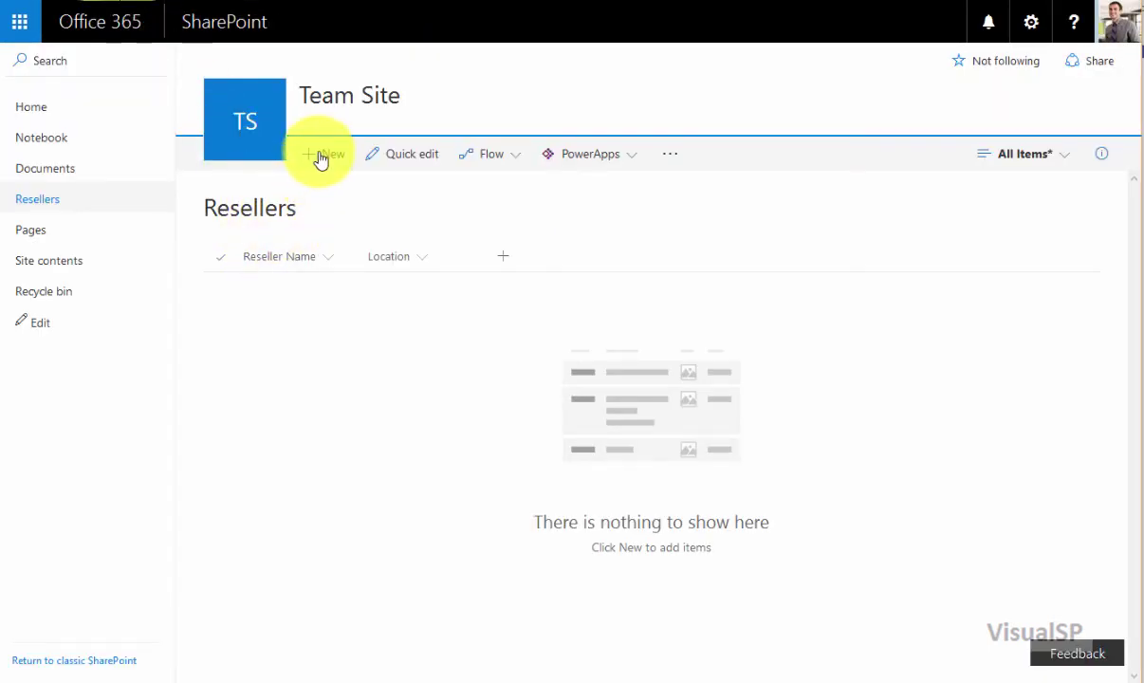
- Add a Resellers list item with Title and Reseller Name "VisualSP" and Location "Chicago", and save it
click(320, 157)
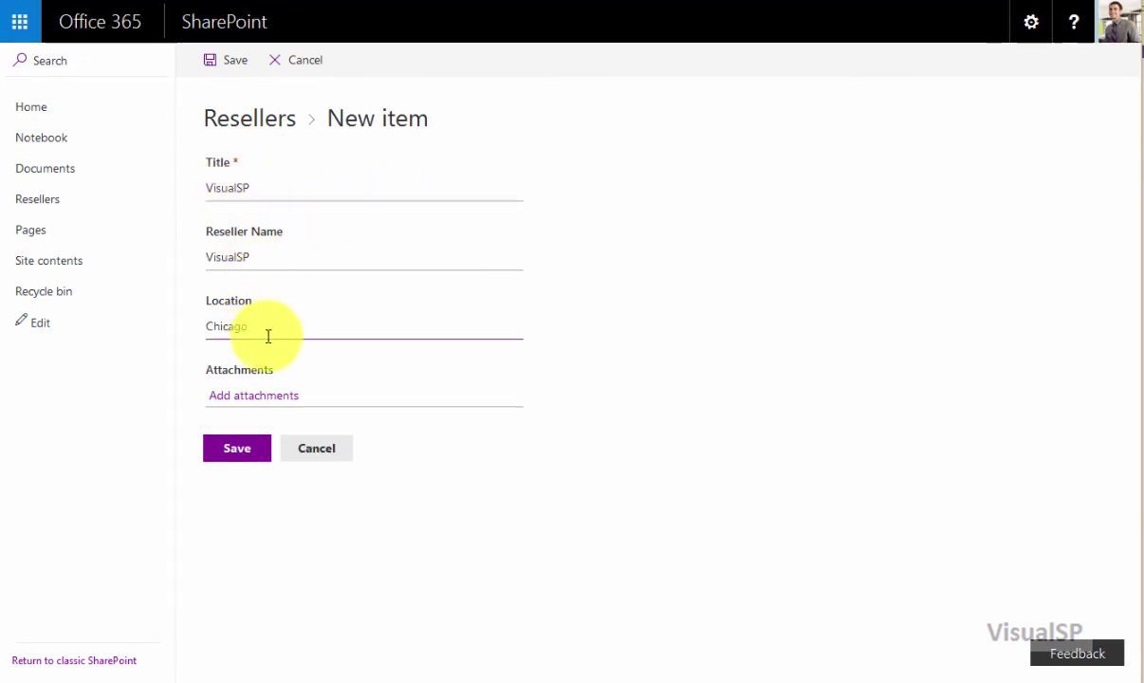
click(249, 454)
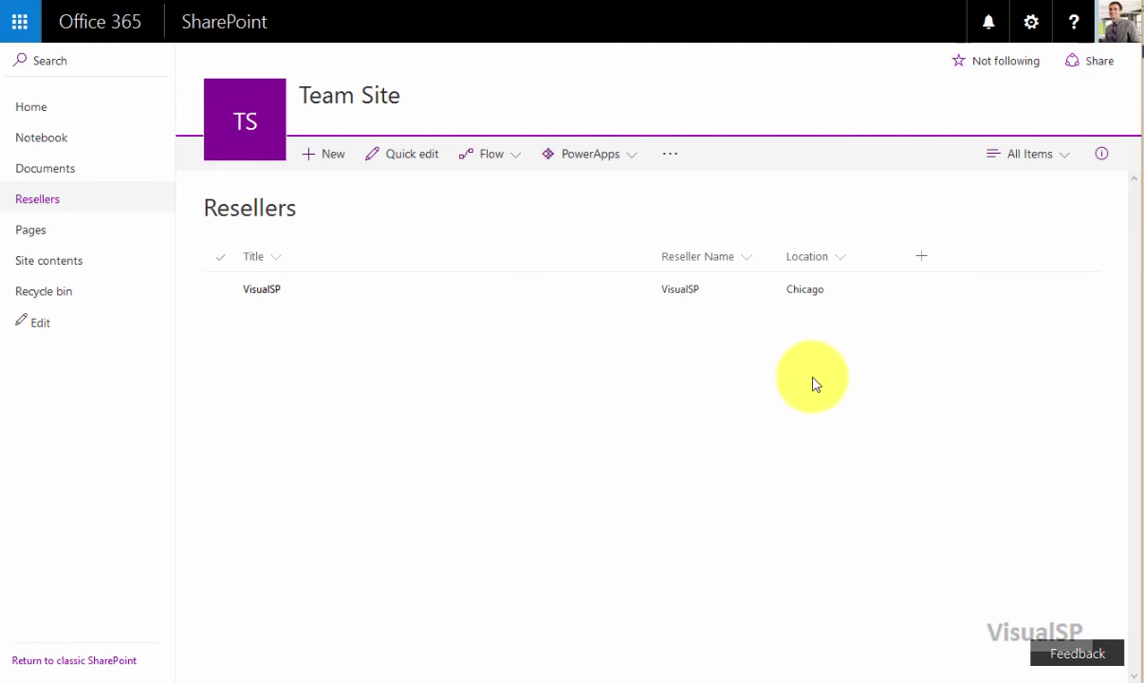
- Check which account is signed in to the SharePoint site
click(1120, 38)
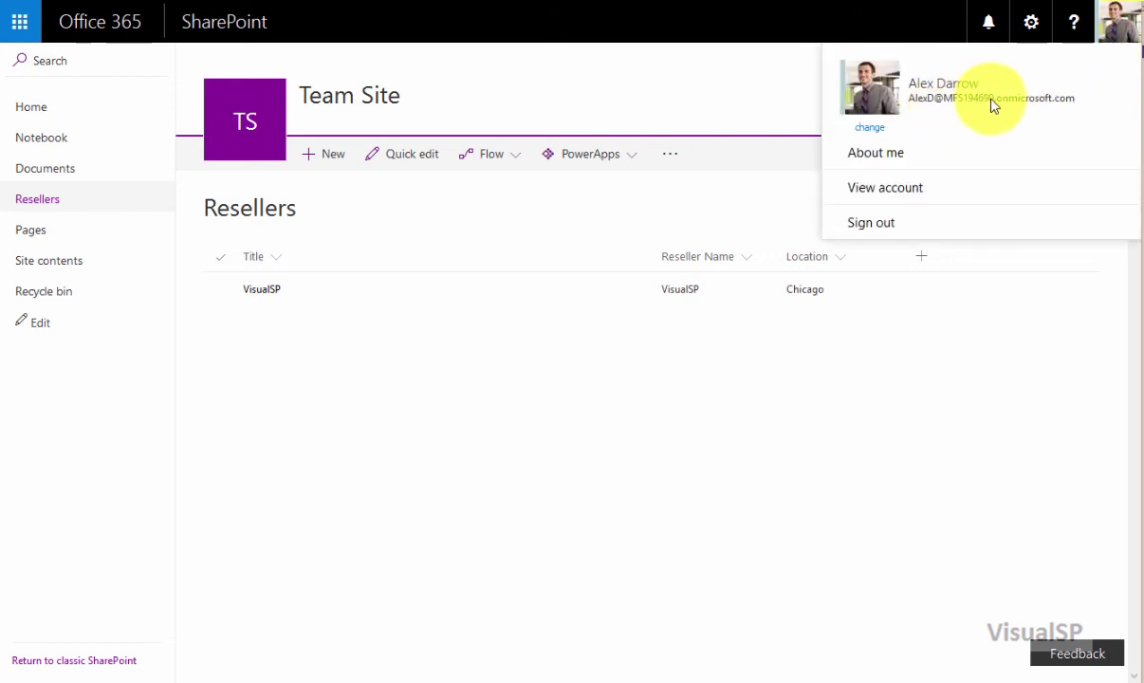
click(756, 94)
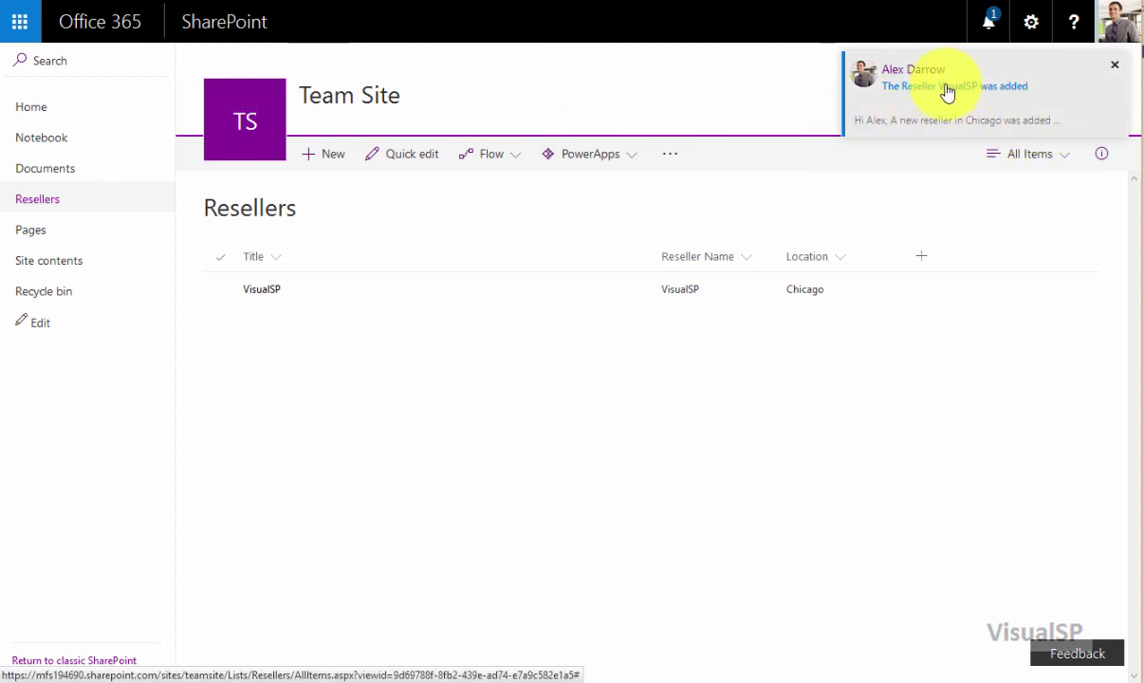
- Switch to Outlook and open the inbox email "The Reseller VisualSP was added"
click(25, 25)
click(51, 145)
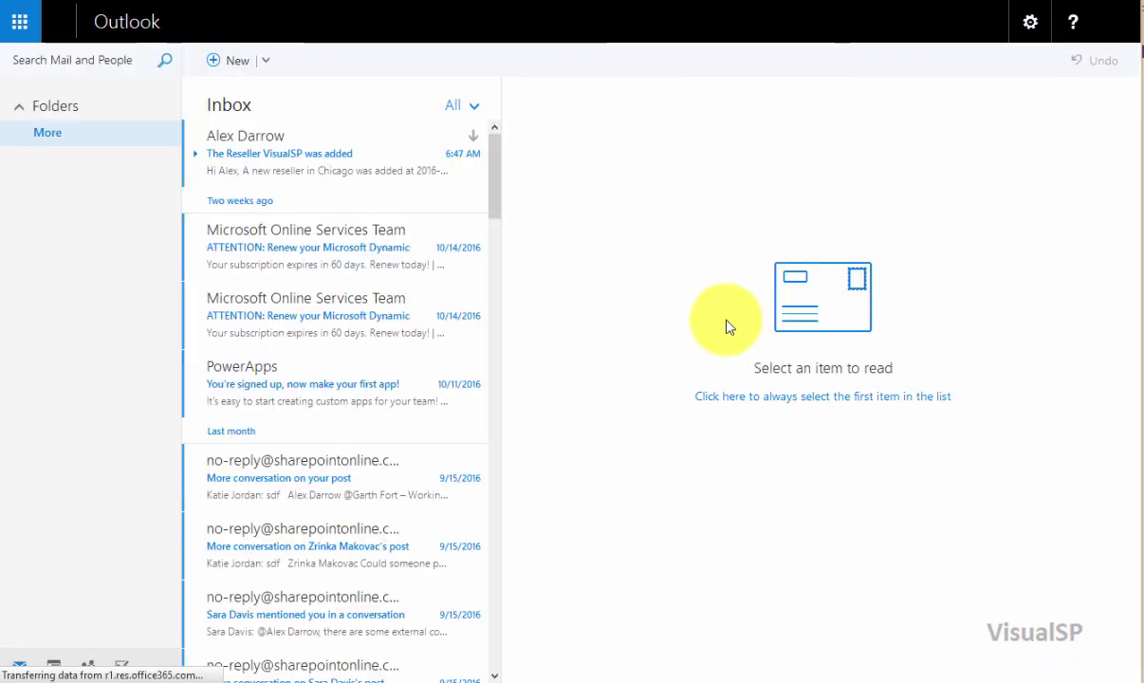
click(384, 176)
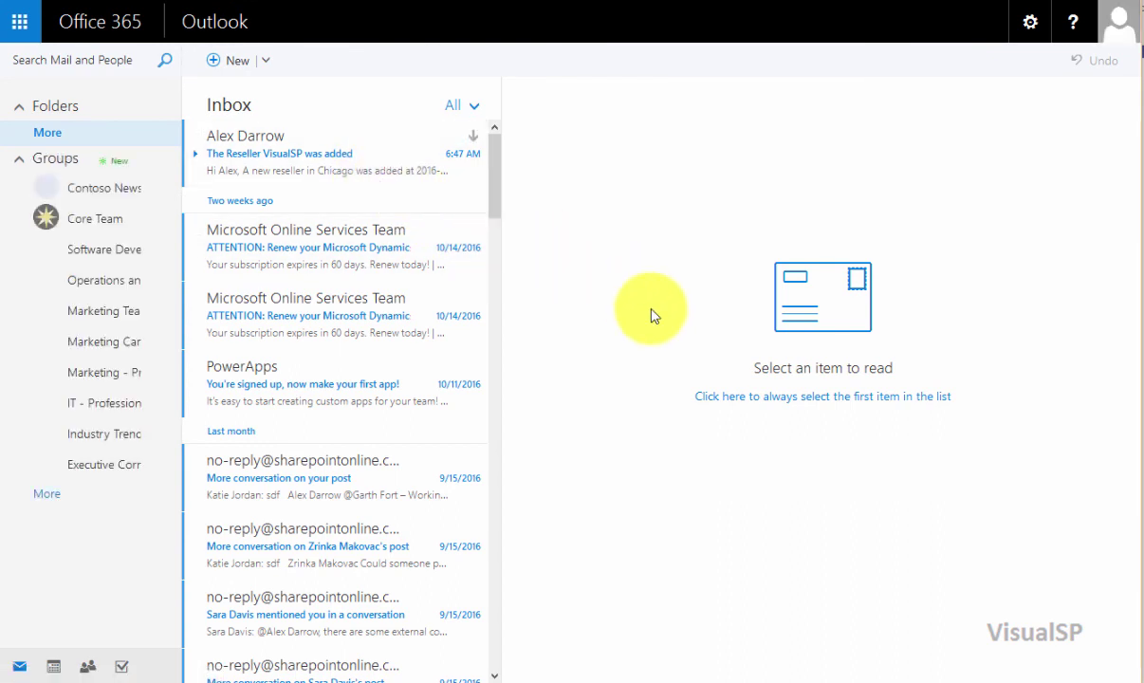
click(391, 176)
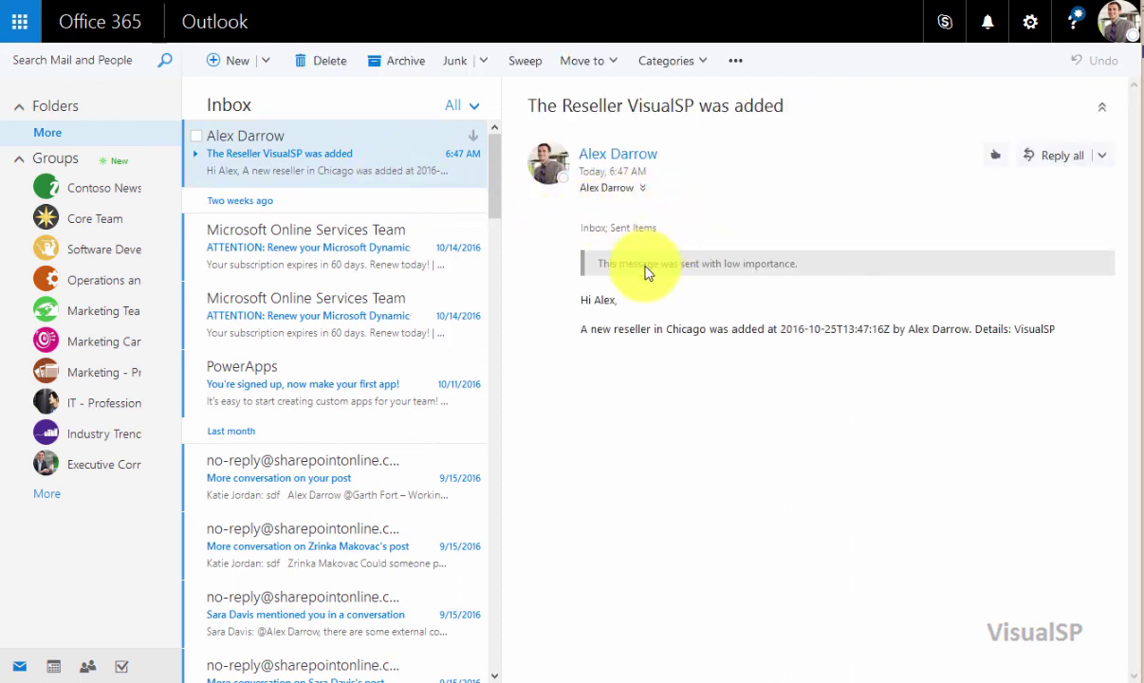